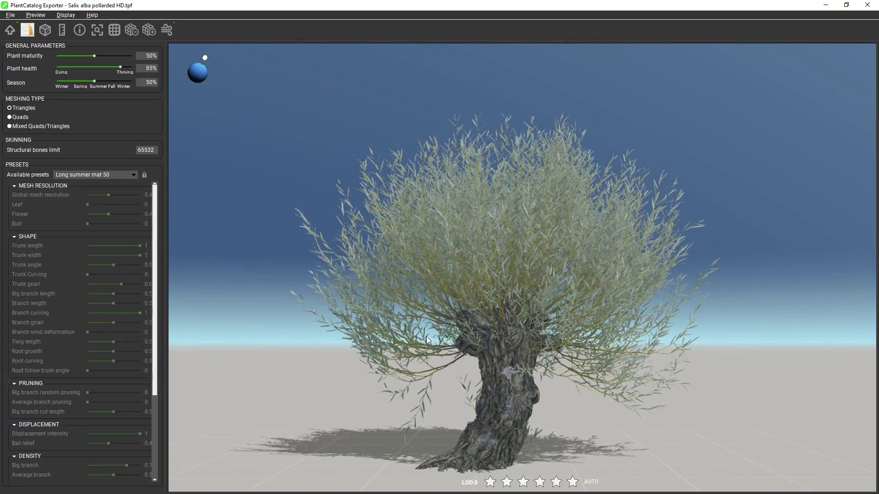
# Raise the pollarded willow's Plant maturity slider toward 100%.
pyautogui.moveTo(95, 56)
pyautogui.mouseDown()
pyautogui.moveTo(65, 55)
pyautogui.moveTo(139, 56)
pyautogui.moveTo(61, 69)
pyautogui.moveTo(134, 67)
pyautogui.moveTo(61, 82)
pyautogui.moveTo(120, 83)
pyautogui.moveTo(92, 86)
pyautogui.mouseUp()
# Apply the Long spring mat 50 preset to the fern and lower Root density to 0.24.
pyautogui.click(96, 175)
pyautogui.click(98, 197)
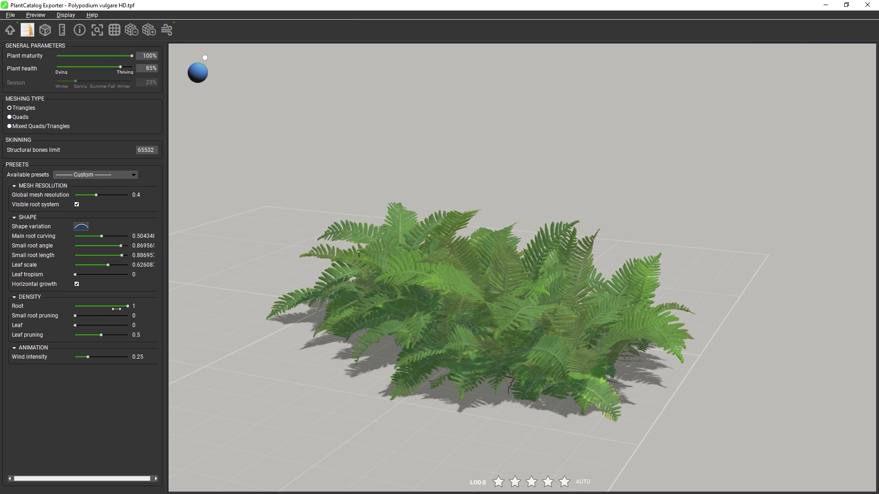
pyautogui.moveTo(125, 307); pyautogui.dragTo(88, 306)
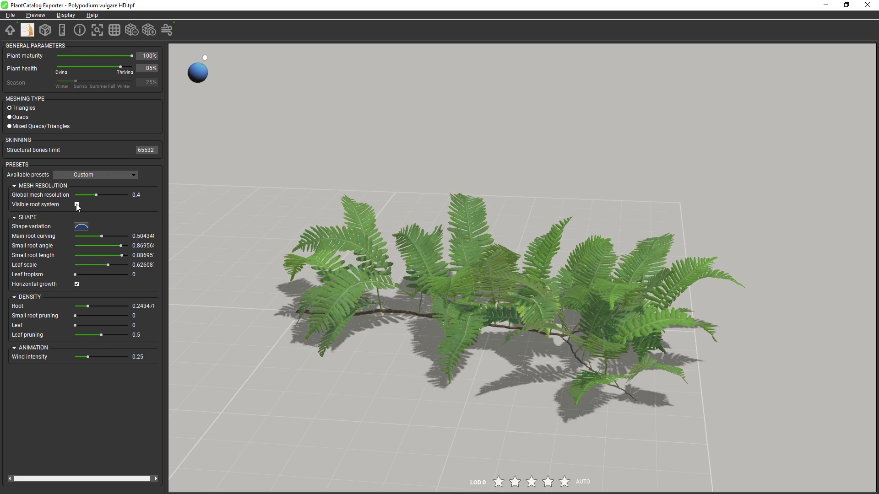
# Hide the fern's root system, raise Leaf density to 1, and turn on wind animation.
pyautogui.click(76, 204)
pyautogui.moveTo(127, 336); pyautogui.dragTo(111, 340)
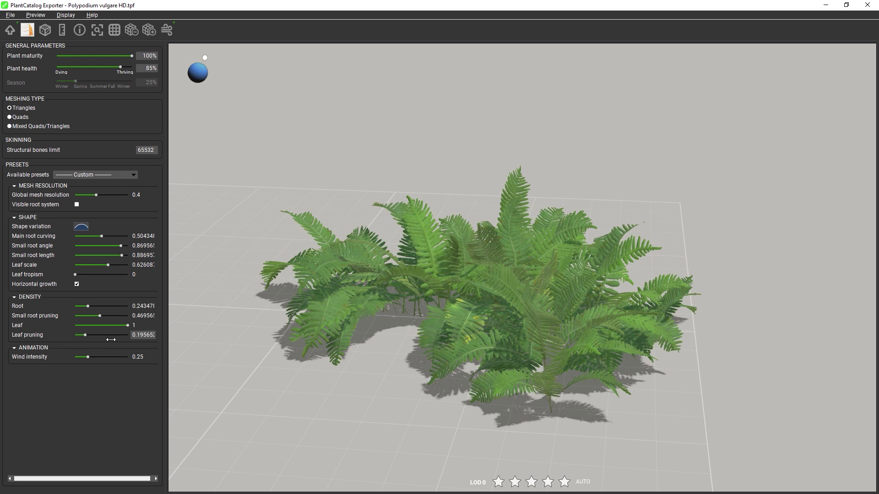
pyautogui.click(163, 32)
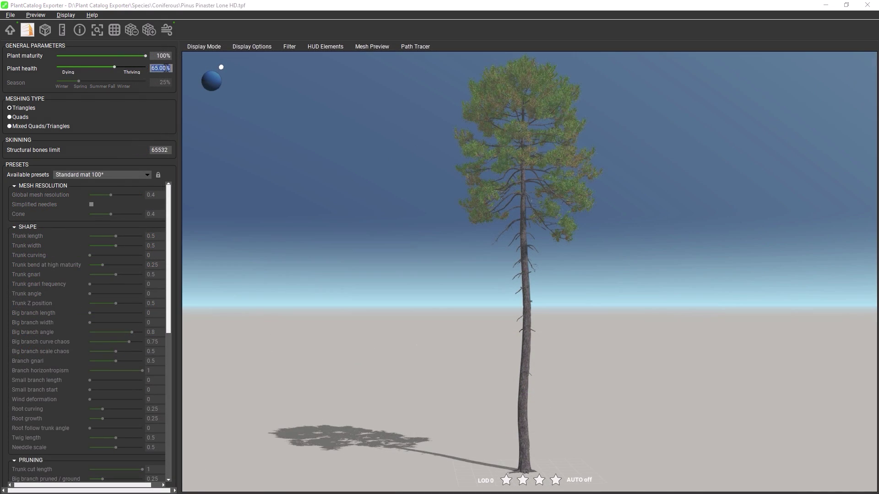
# Set the pine's plant health to 35%, then down to 0%.
pyautogui.write('35')
pyautogui.press('Return')
pyautogui.write('0')
pyautogui.press('Return')
# Try the Standard dead mat 100 and Short mat 100 presets on the pine.
pyautogui.click(147, 175)
pyautogui.press('Down')
pyautogui.press('Down')
pyautogui.press('Down')
pyautogui.press('Down')
pyautogui.press('Down')
pyautogui.press('Down')
pyautogui.press('Down')
pyautogui.press('Down')
pyautogui.press('Down')
pyautogui.press('Down')
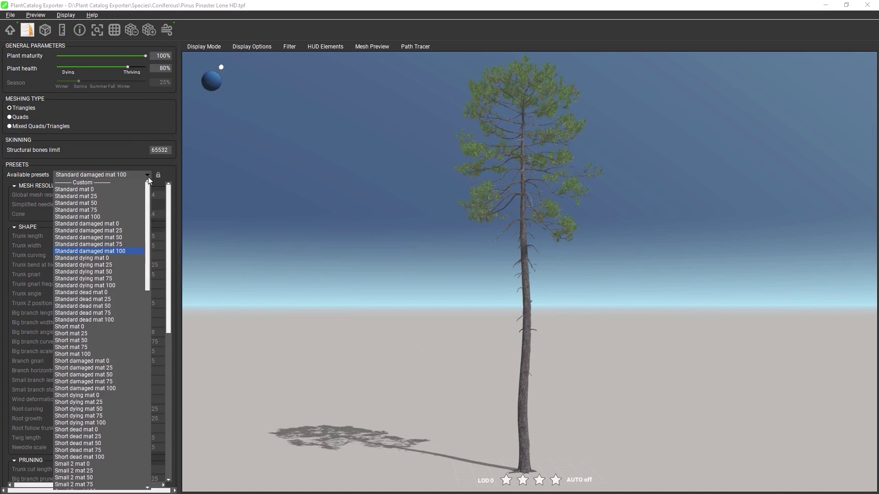
pyautogui.press('Return')
pyautogui.click(147, 175)
pyautogui.click(122, 340)
# Try the Small 2 mat 100 and 2 heads 1 mat 100 presets, then close the list.
pyautogui.click(147, 175)
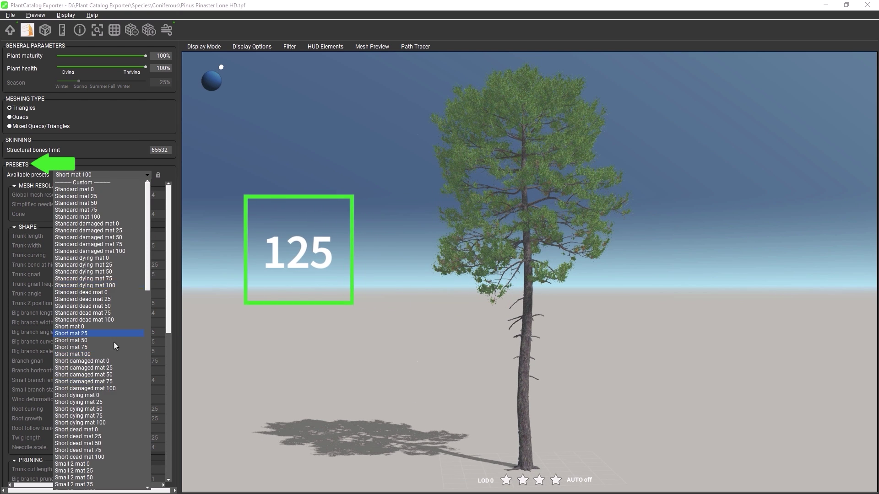
pyautogui.click(95, 414)
pyautogui.click(147, 175)
pyautogui.moveTo(147, 316); pyautogui.dragTo(148, 187)
pyautogui.click(100, 372)
pyautogui.click(147, 175)
pyautogui.click(192, 242)
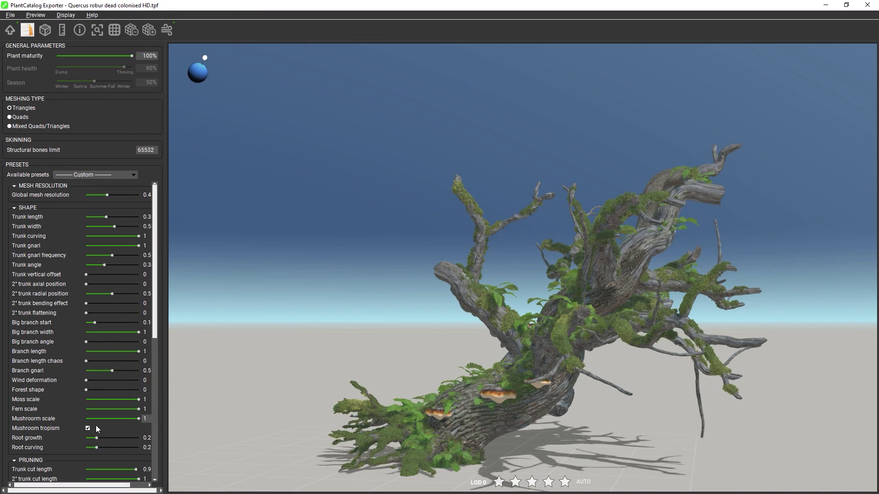
# On the dead oak, turn off Mushroom tropism, set root growth and curving to 1, trunk cut length 0.7.
pyautogui.click(88, 428)
pyautogui.moveTo(96, 438); pyautogui.dragTo(139, 448)
pyautogui.moveTo(156, 332); pyautogui.dragTo(153, 448)
pyautogui.moveTo(135, 249); pyautogui.dragTo(127, 249)
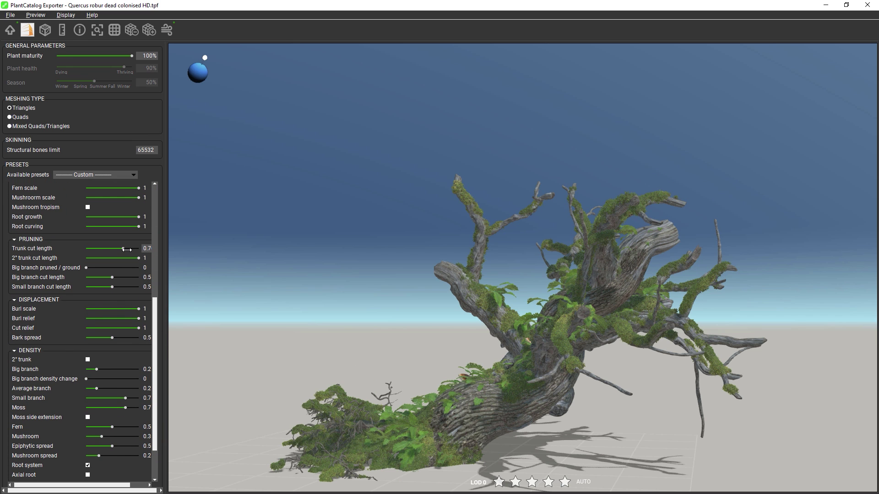
# Enable the dead oak's 2° trunk with cut length 0.5 and orbit around the tree.
pyautogui.click(88, 360)
pyautogui.moveTo(139, 258); pyautogui.dragTo(111, 258)
pyautogui.scroll(10, 111, 258)
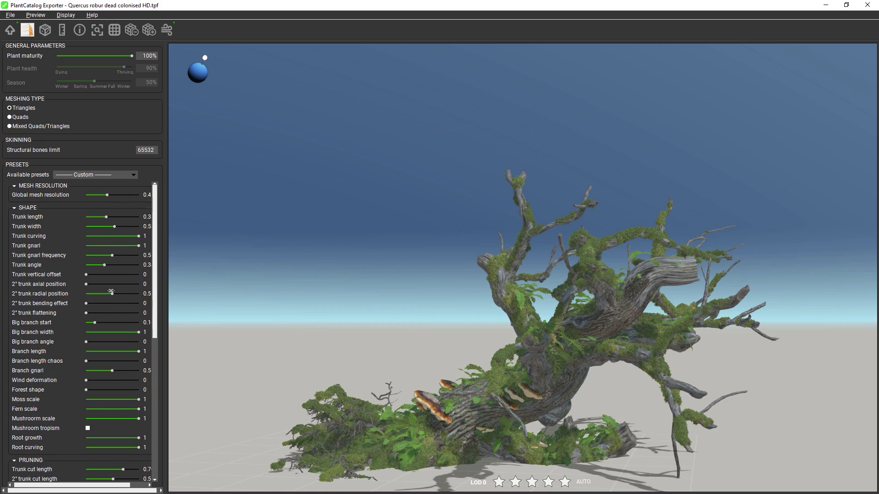
pyautogui.moveTo(526, 380); pyautogui.dragTo(548, 358)
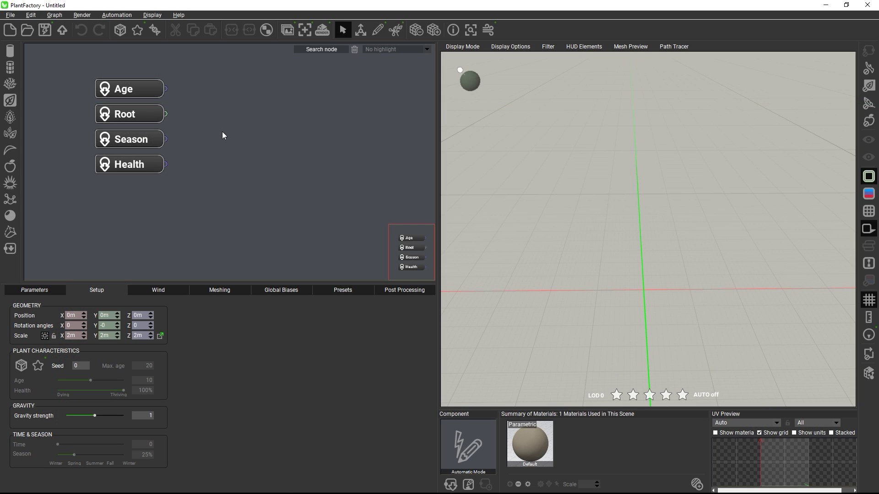
# Open the Scenes|Species browser and preview the Quercus robur oak cards in Broadleaf Trees.
pyautogui.click(27, 30)
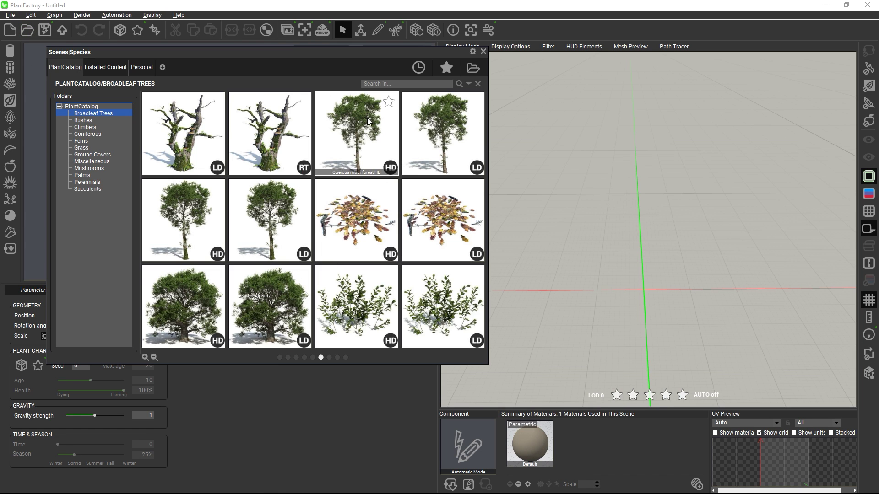
pyautogui.moveTo(368, 121)
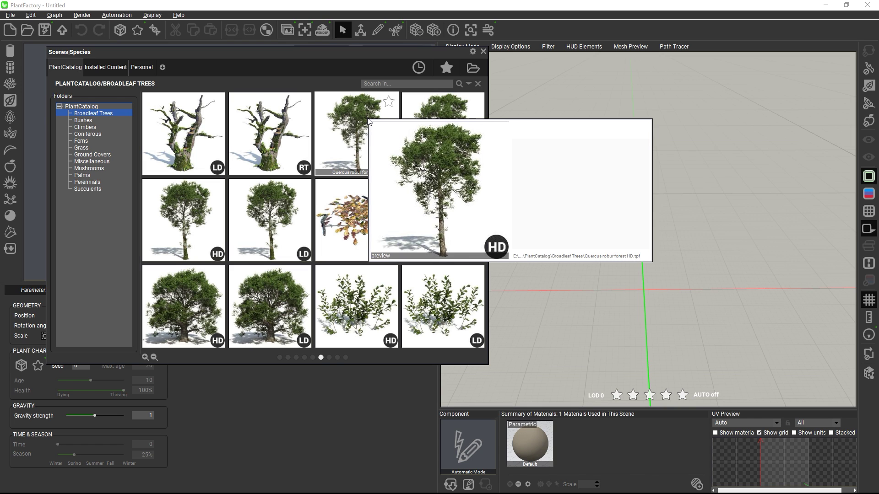
pyautogui.moveTo(267, 229)
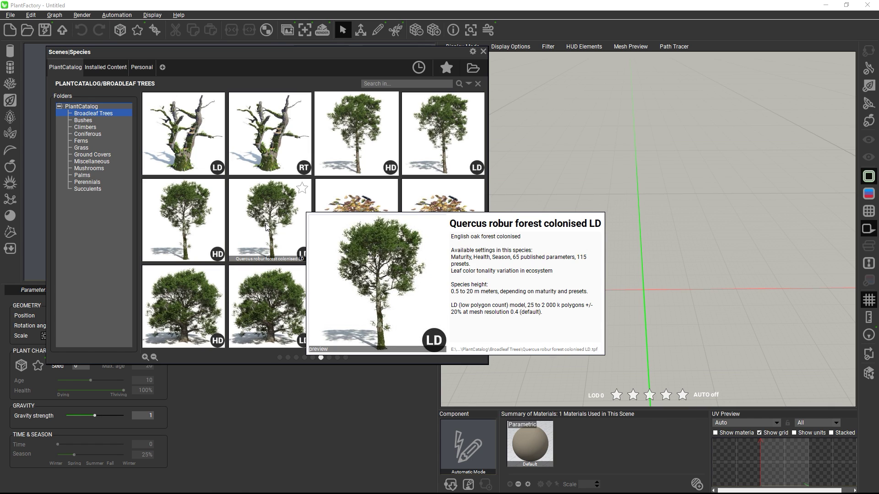
pyautogui.moveTo(264, 154)
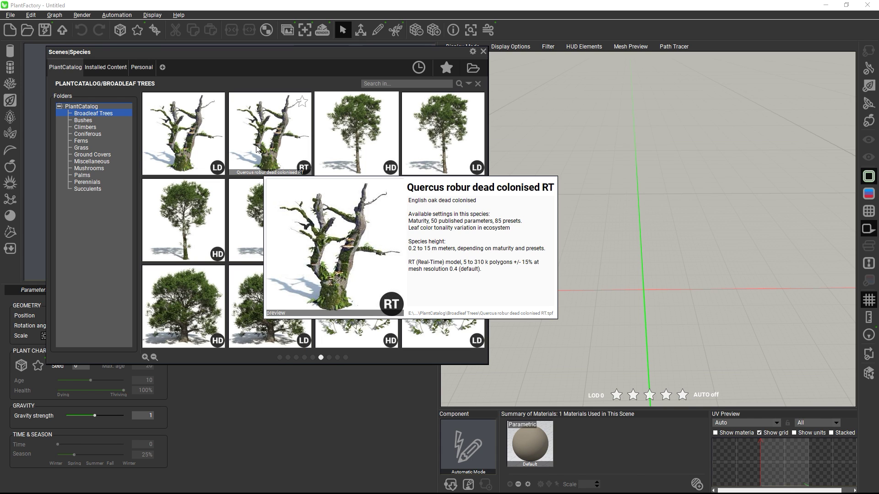
# Browse through the next pages of the Coniferous species folder.
pyautogui.click(88, 134)
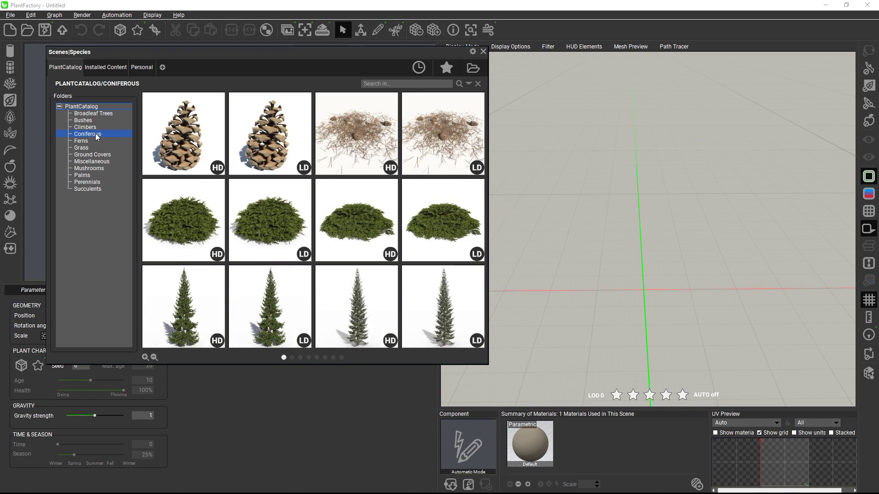
pyautogui.click(292, 358)
pyautogui.click(300, 358)
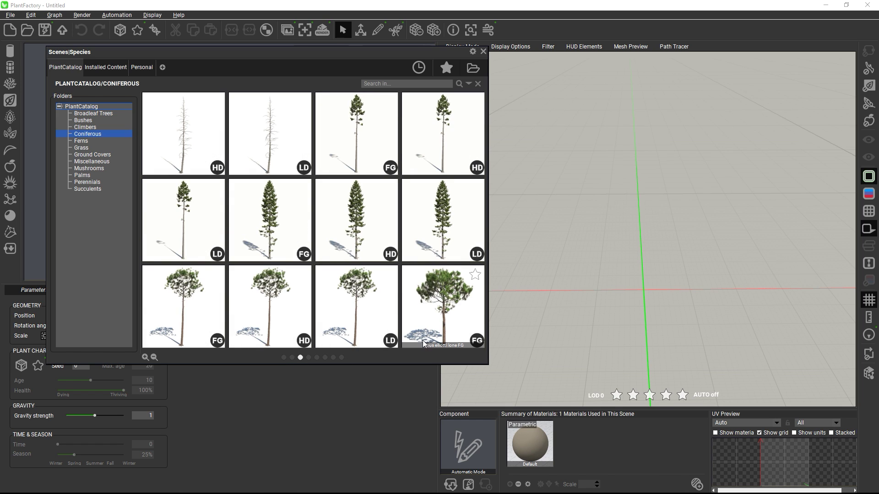
pyautogui.moveTo(440, 342)
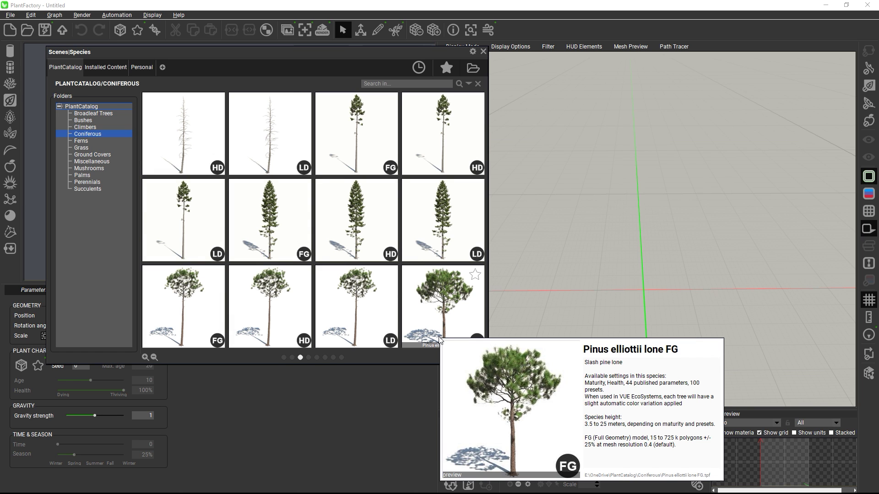
# Return to Broadleaf Trees and page to the Quercus robur forest colonised HD oak.
pyautogui.click(101, 114)
pyautogui.click(329, 358)
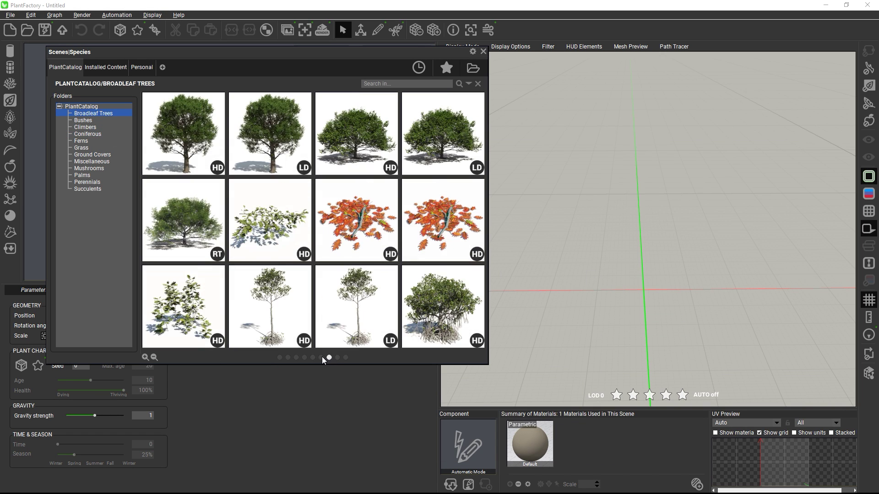
pyautogui.click(321, 358)
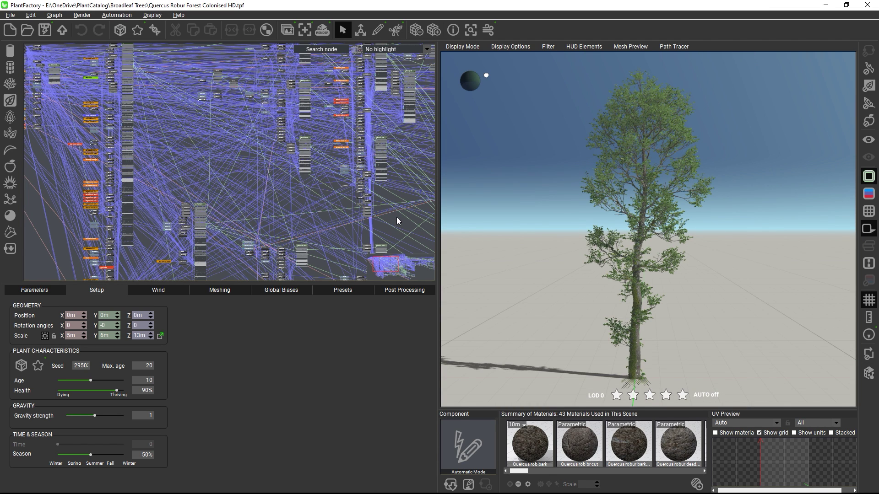
# Show the oak's preset settings and open the Presets gallery with Spindle 1 summer mat 50 current.
pyautogui.click(346, 288)
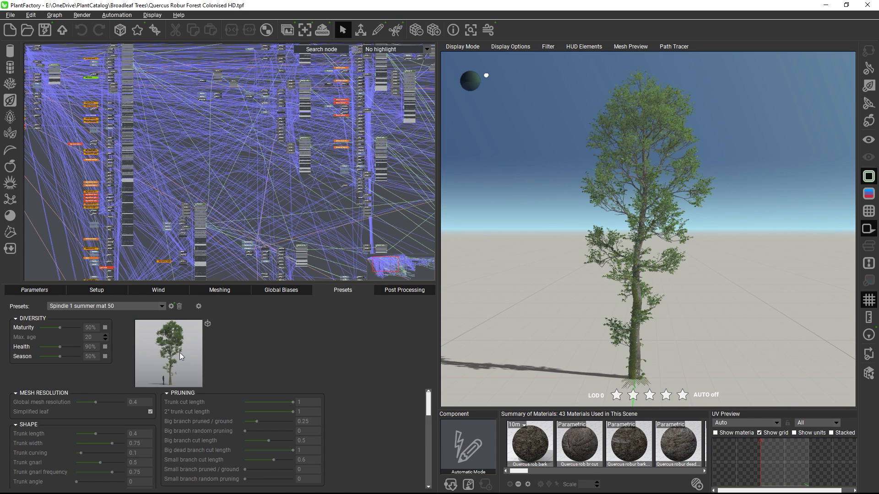
pyautogui.click(208, 323)
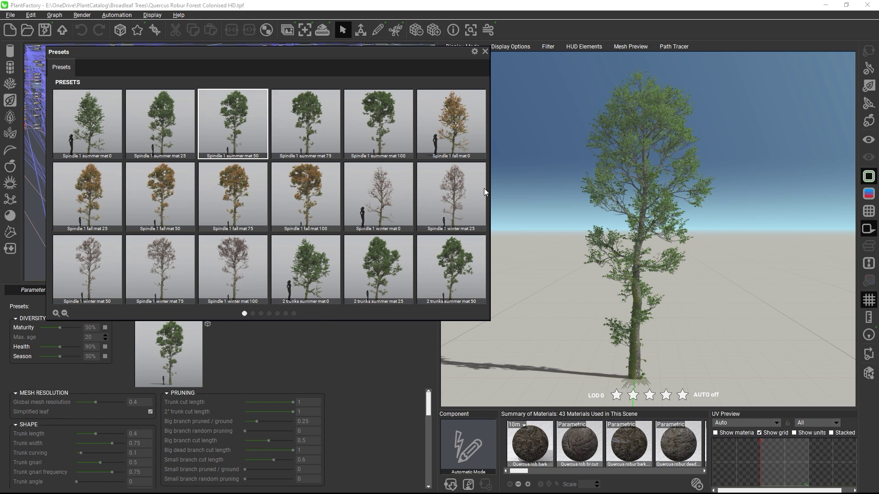
# Load the Spindle 1 fall mat 50 preset, turning the crown autumn-yellow at Season 70%.
pyautogui.doubleClick(153, 197)
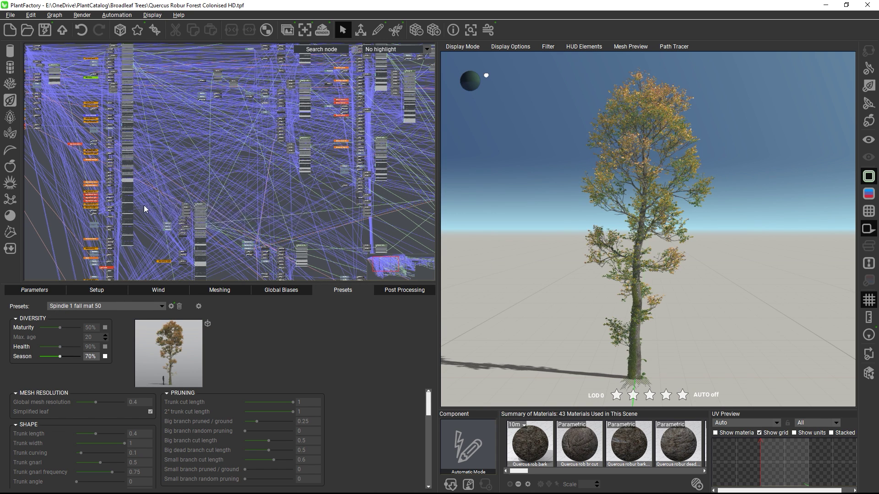
# Set the oak's Health to 79%, Maturity to 28% and Season to 55%.
pyautogui.click(162, 306)
pyautogui.click(96, 10)
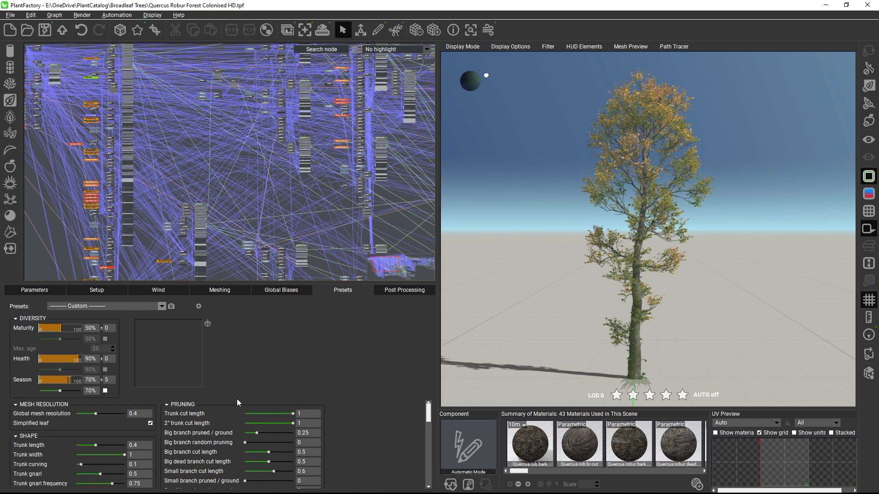
pyautogui.moveTo(69, 358); pyautogui.dragTo(70, 361)
pyautogui.moveTo(61, 328); pyautogui.dragTo(51, 327)
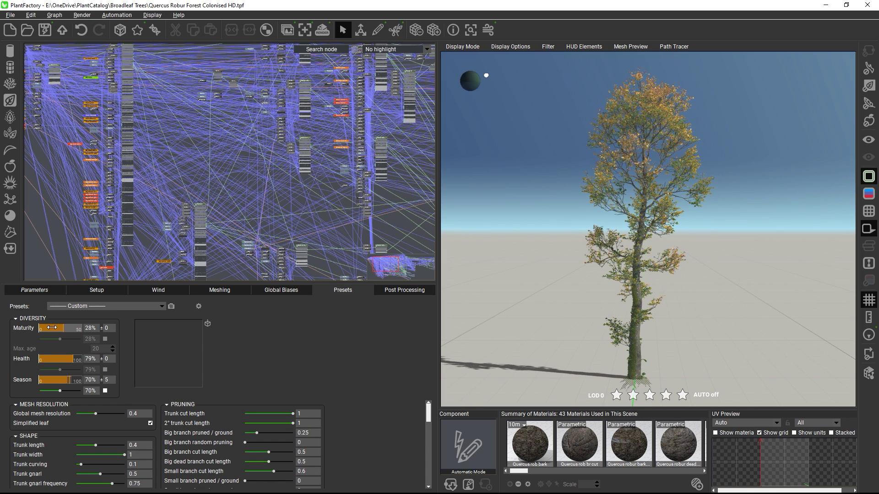
pyautogui.moveTo(66, 380)
pyautogui.mouseDown()
pyautogui.moveTo(75, 380)
pyautogui.moveTo(59, 383)
pyautogui.mouseUp()
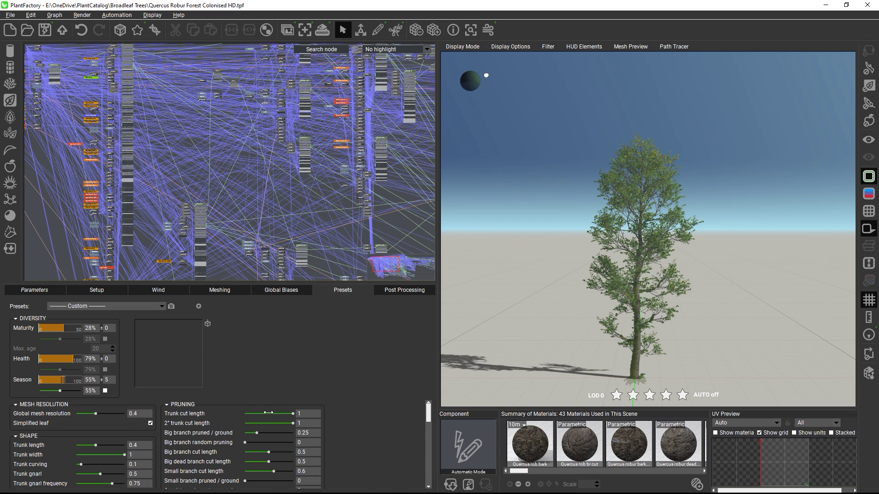
# Show polygon statistics and lower Global mesh resolution from 0.4 to 0.171 (279,576 polygons).
pyautogui.click(869, 212)
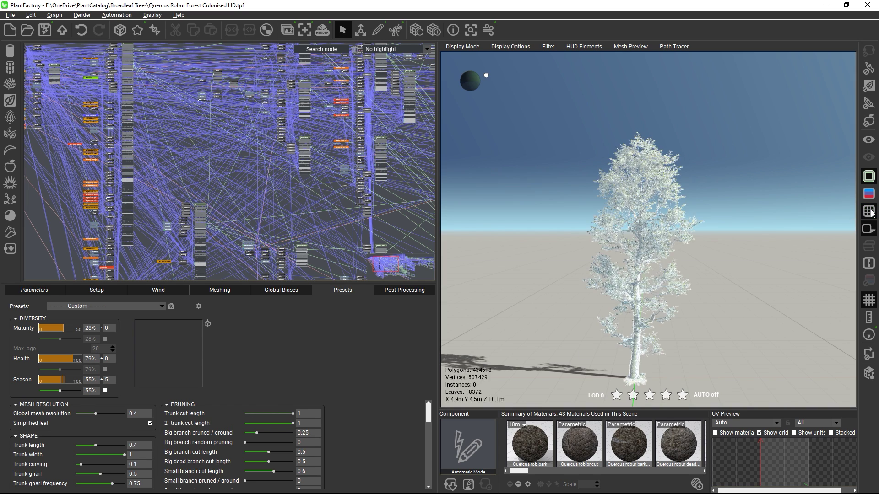
pyautogui.scroll(5, 639, 368)
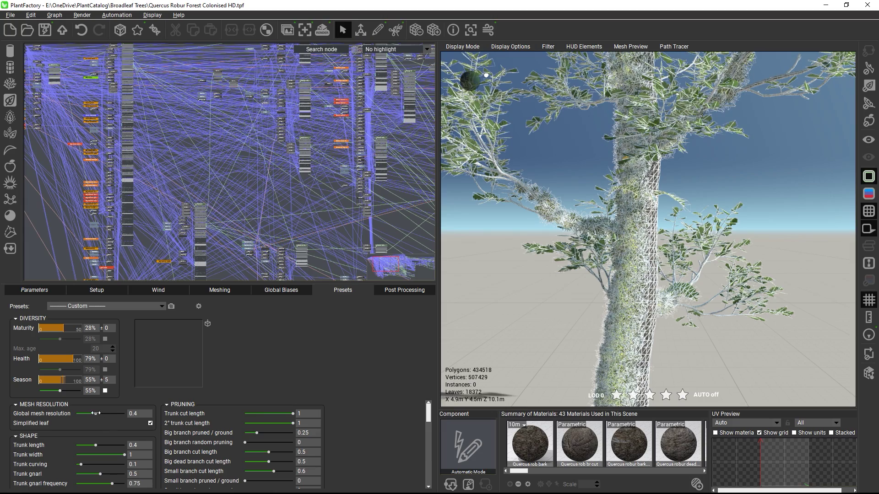
pyautogui.moveTo(96, 414)
pyautogui.mouseDown()
pyautogui.moveTo(111, 414)
pyautogui.moveTo(84, 415)
pyautogui.mouseUp()
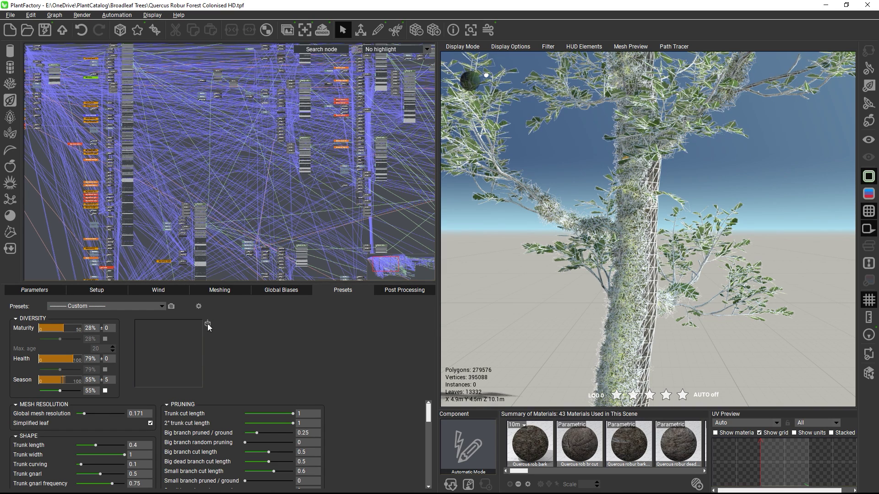
# Show the oak's Meshing settings and generate two new, differently branched oak variations.
pyautogui.click(205, 288)
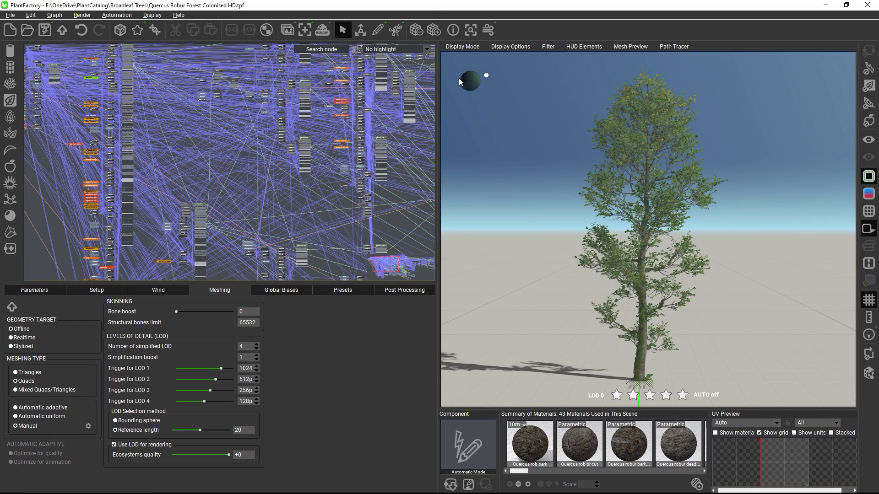
pyautogui.click(120, 31)
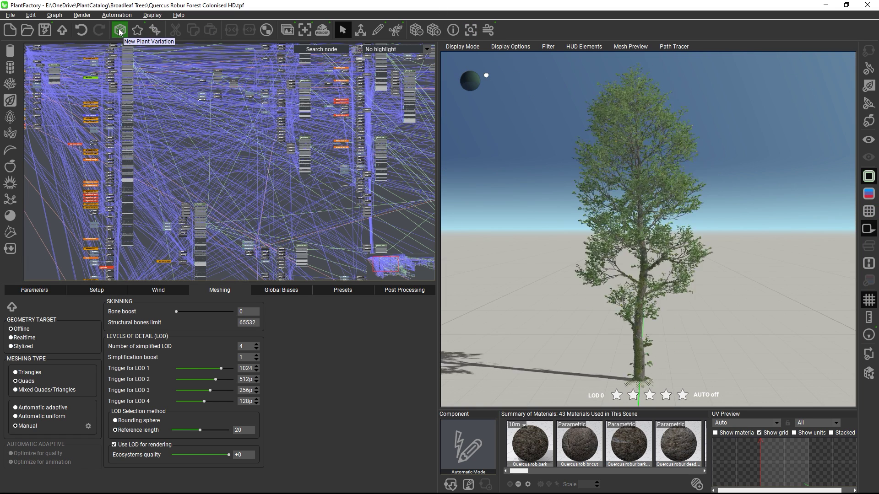
pyautogui.click(120, 30)
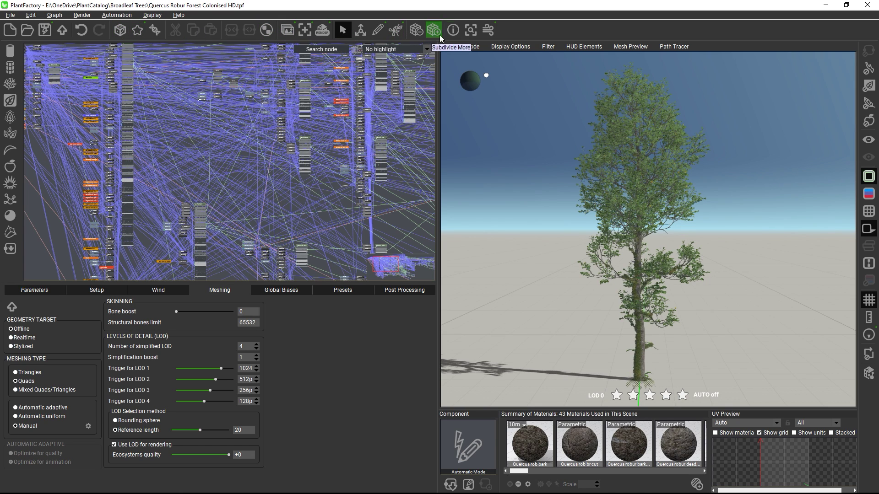
# Set the wind preview animation to a 5-second duration at 30 frames per second.
pyautogui.click(488, 31)
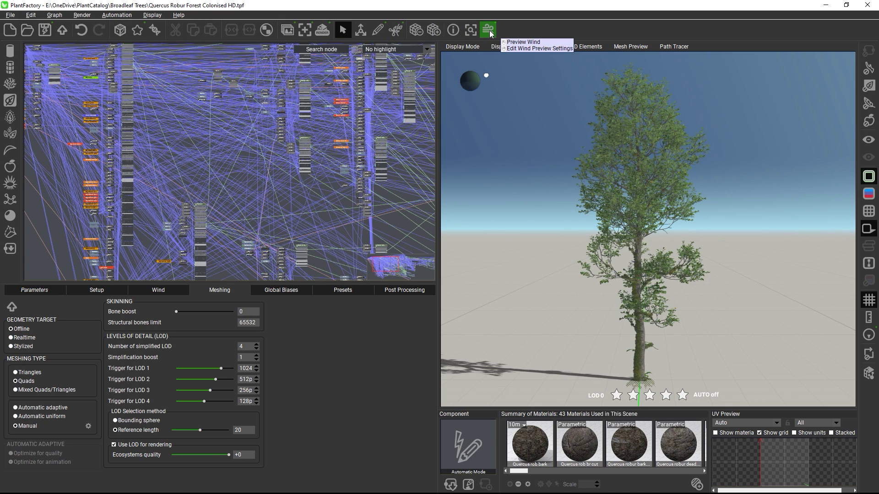
pyautogui.press('Down')
pyautogui.press('Down')
pyautogui.press('Return')
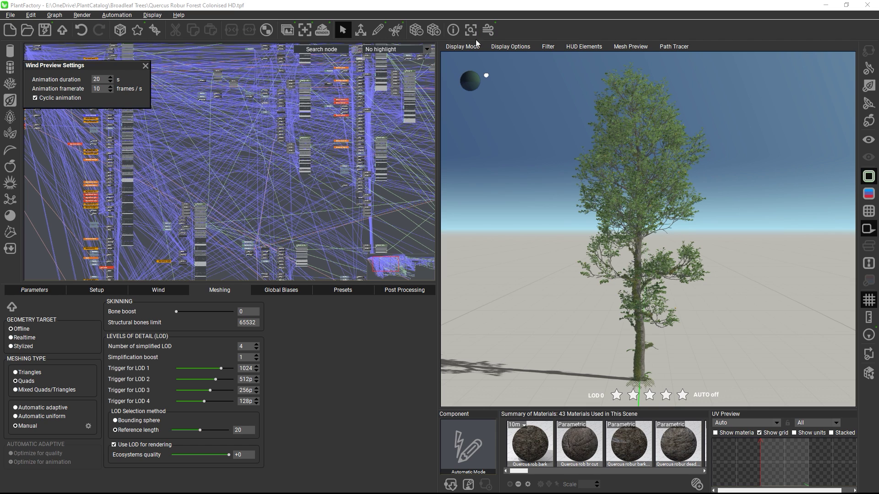
pyautogui.moveTo(73, 73); pyautogui.dragTo(260, 103)
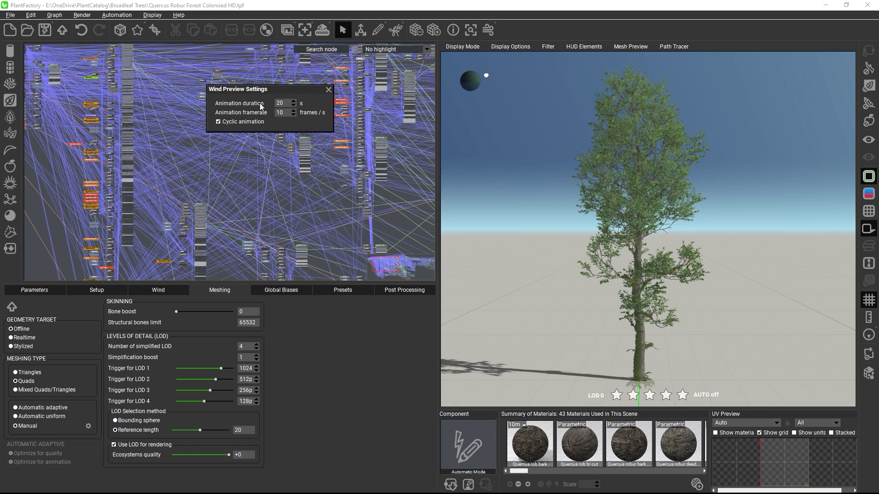
pyautogui.doubleClick(283, 105)
pyautogui.write('5')
pyautogui.press('Tab')
pyautogui.write('30')
pyautogui.click(328, 90)
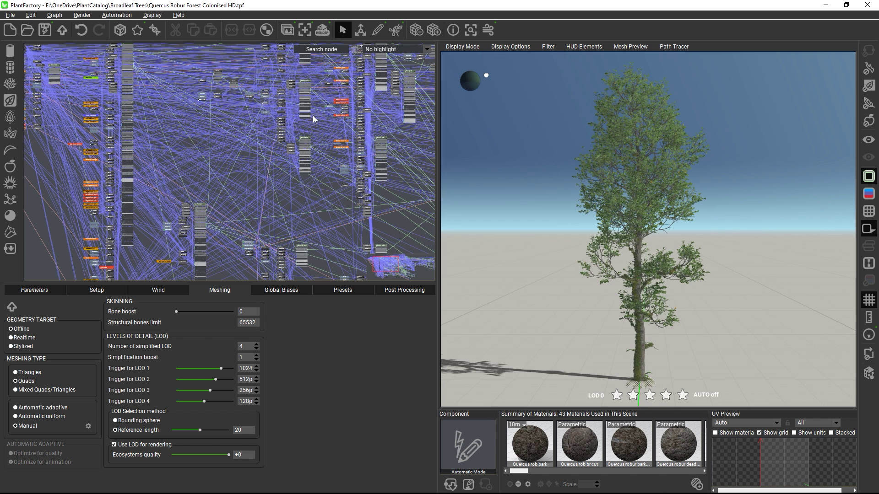
# Show the Presets Animation parameters and play the wind preview, viewing the swaying crown up close.
pyautogui.click(351, 290)
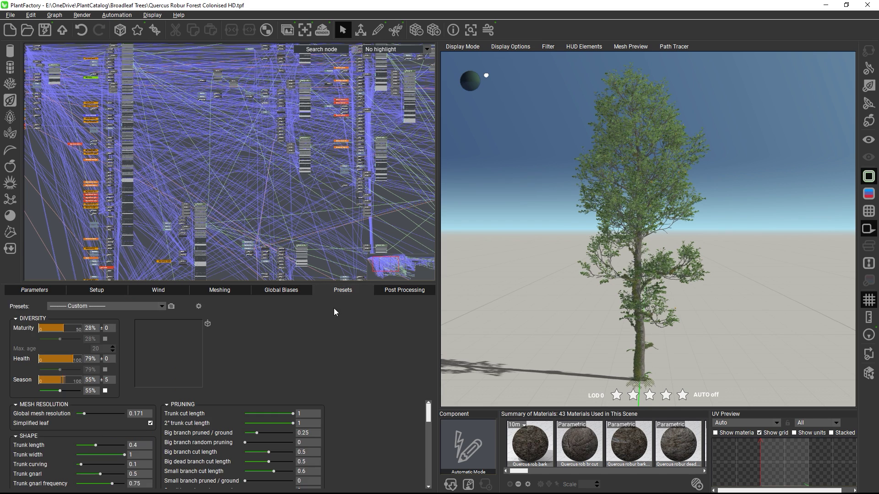
pyautogui.moveTo(426, 417); pyautogui.dragTo(428, 483)
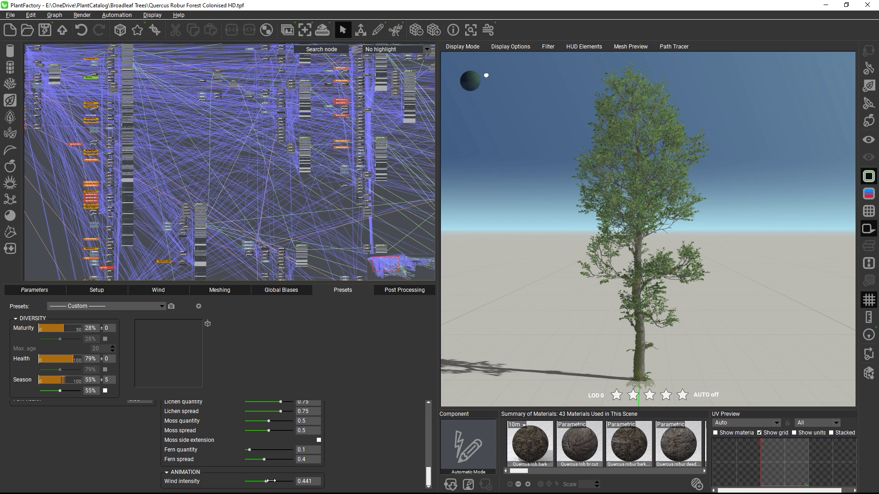
pyautogui.click(486, 32)
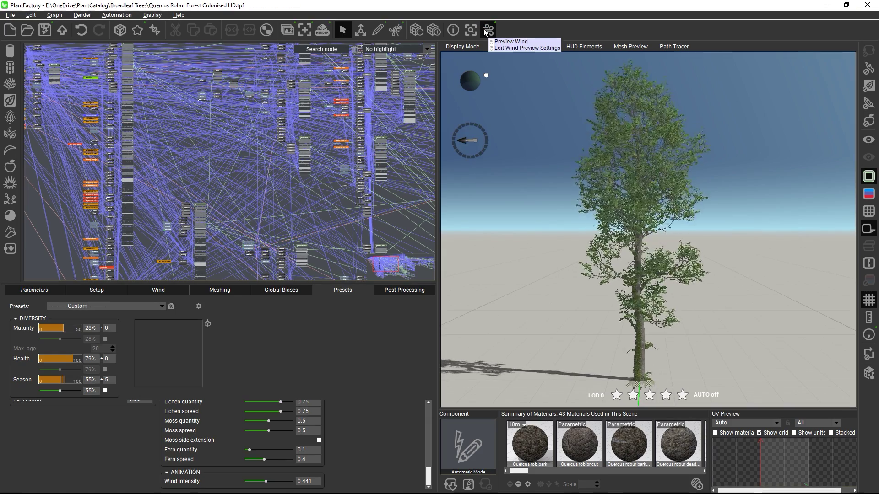
pyautogui.scroll(5, 672, 211)
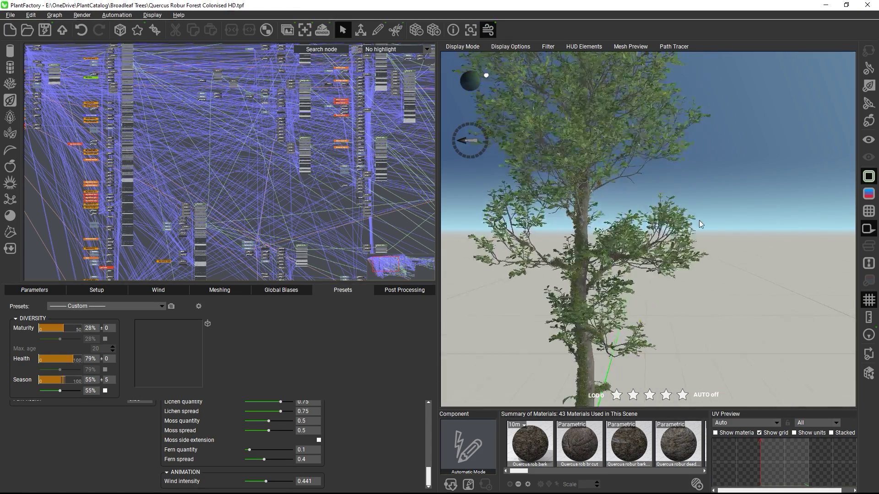
pyautogui.moveTo(671, 211); pyautogui.dragTo(712, 370)
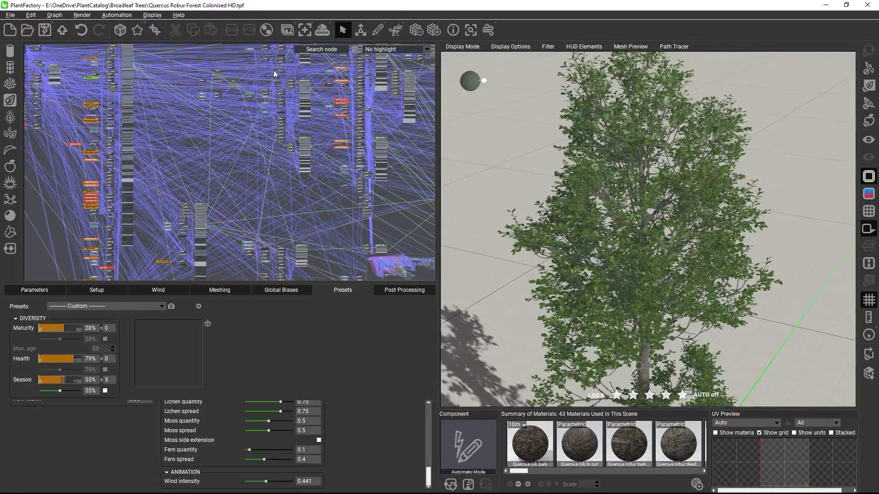
pyautogui.click(62, 31)
pyautogui.click(516, 228)
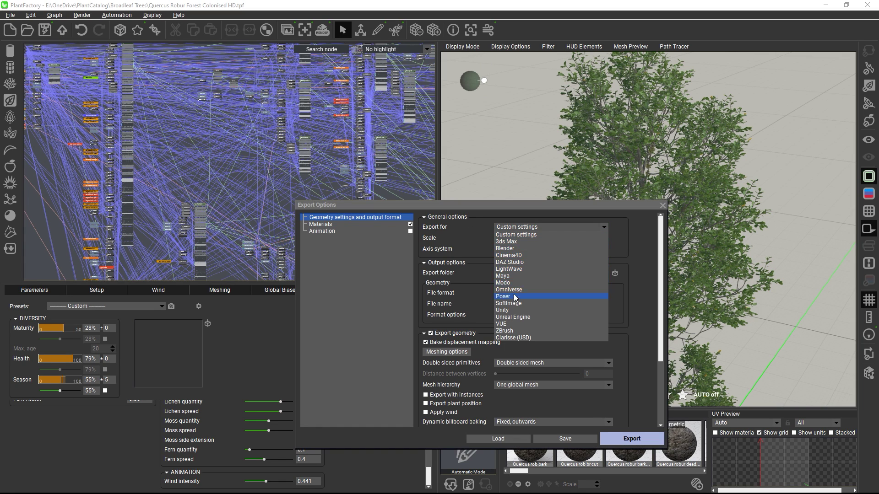
pyautogui.click(508, 236)
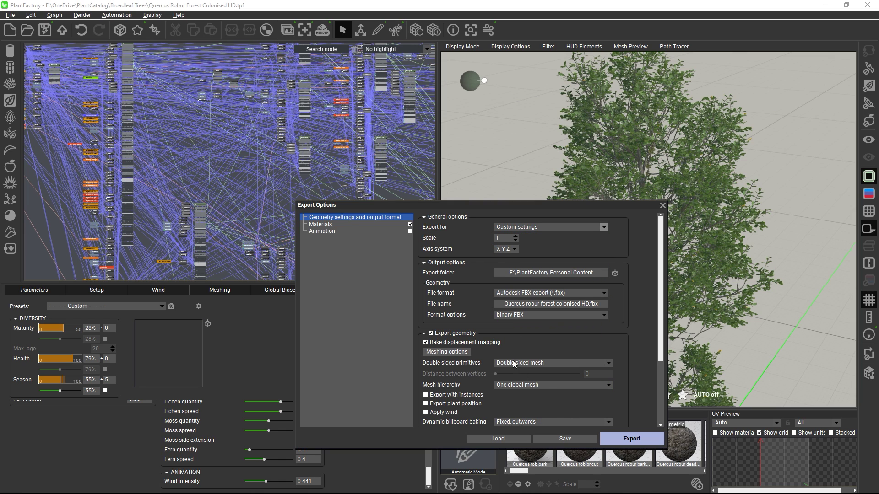
pyautogui.moveTo(661, 274); pyautogui.dragTo(664, 356)
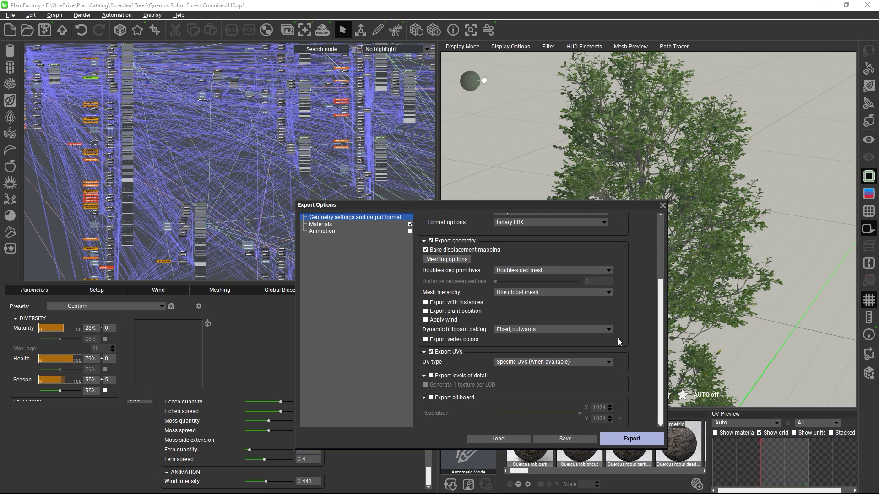
pyautogui.click(662, 207)
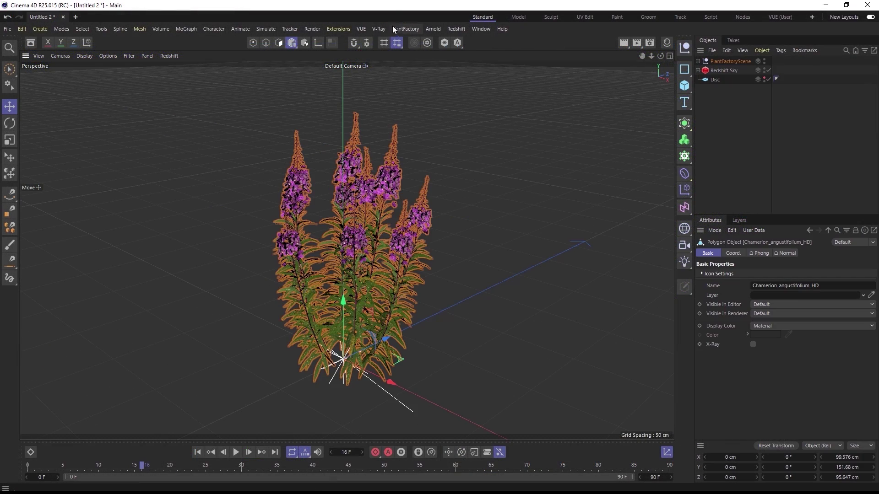
# In the Plant Editor, unlock parameters and set Plant gnarl 0.765 and Plant quantity 0.265.
pyautogui.click(397, 29)
pyautogui.click(413, 53)
pyautogui.click(619, 89)
pyautogui.moveTo(685, 169); pyautogui.dragTo(725, 169)
pyautogui.moveTo(711, 277); pyautogui.dragTo(699, 277)
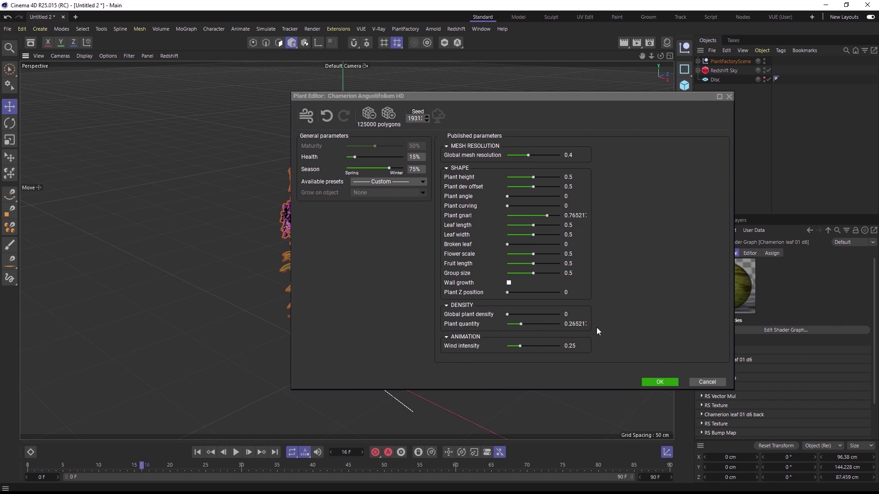
pyautogui.click(645, 382)
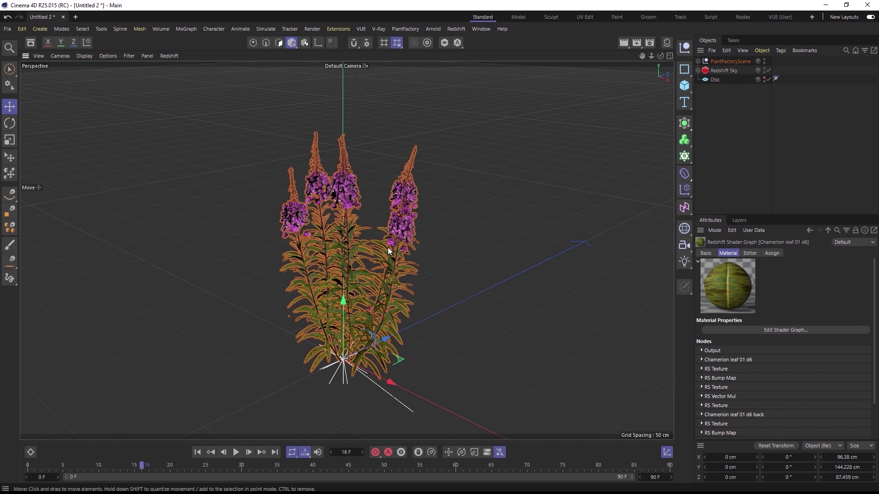
# Convert the Chamerion plant for Redshift and inspect the RS Ray Switch node in the Shader Graph.
pyautogui.click(404, 29)
pyautogui.click(419, 62)
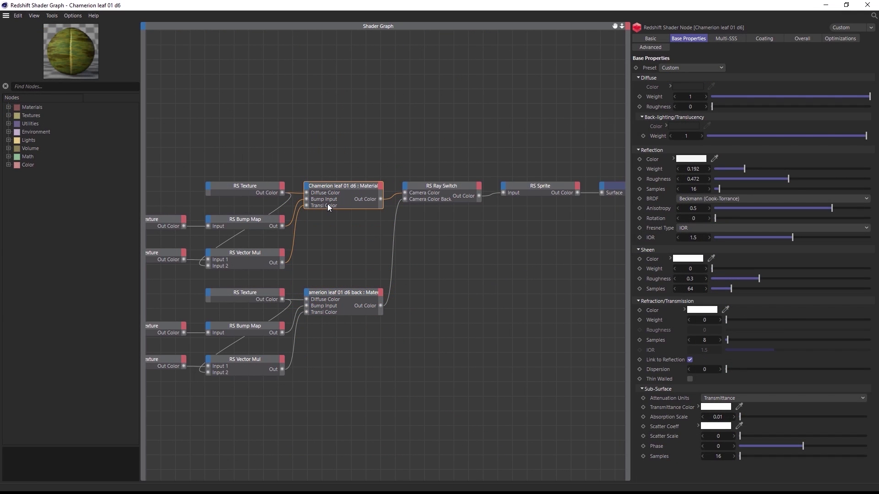
pyautogui.click(444, 191)
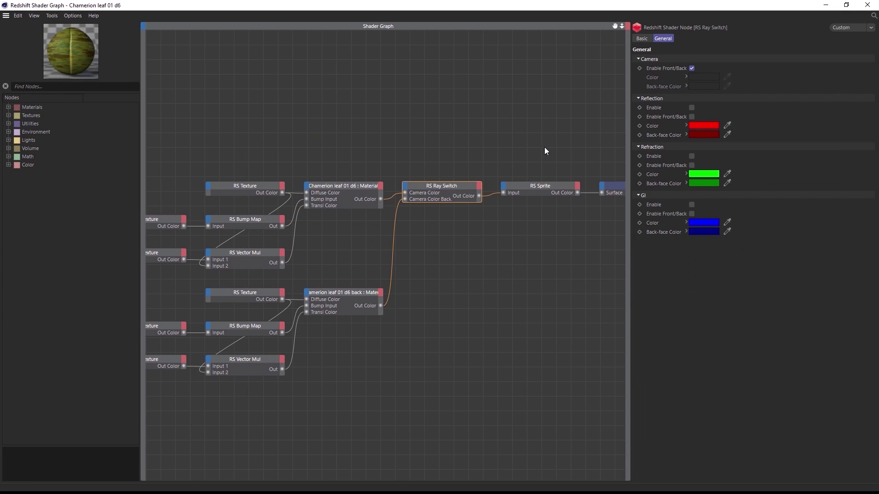
pyautogui.click(874, 4)
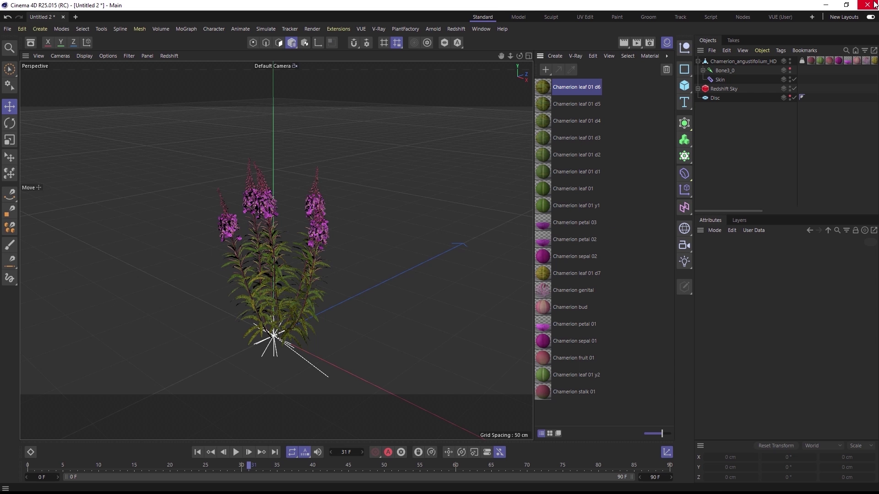
# Open the Redshift RenderView and start a live render of the converted plant.
pyautogui.click(456, 28)
pyautogui.click(472, 100)
pyautogui.click(334, 129)
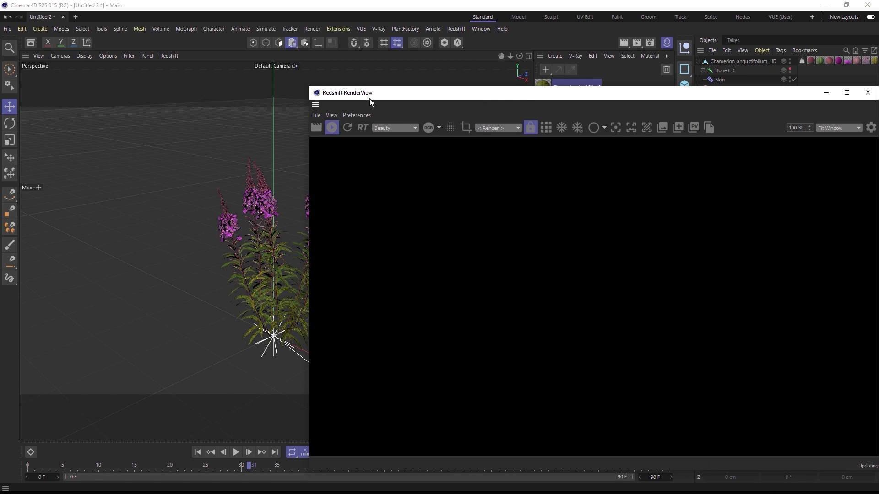
pyautogui.scroll(10, 257, 266)
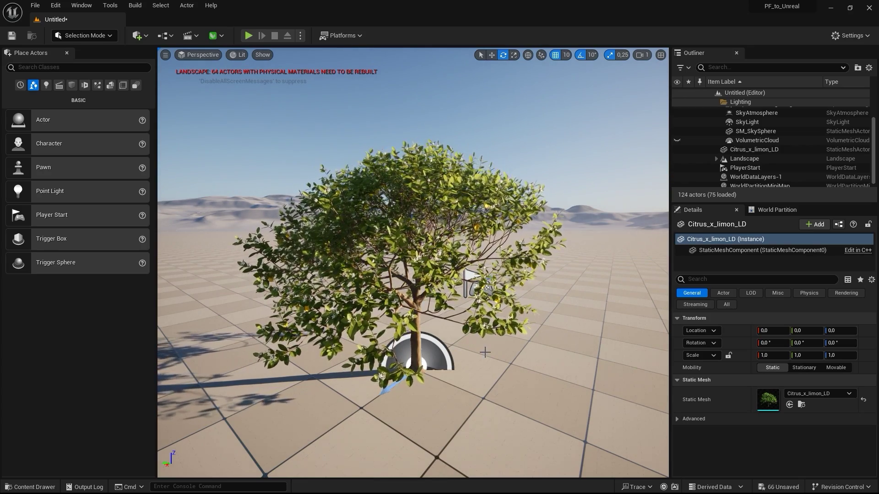
pyautogui.keyDown('alt'); pyautogui.moveTo(458, 349); pyautogui.dragTo(484, 352); pyautogui.keyUp('alt')
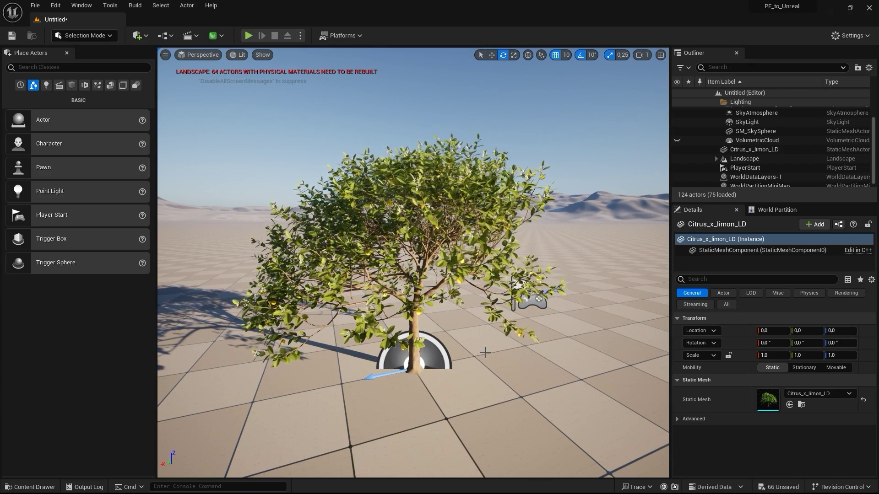
pyautogui.press('r')
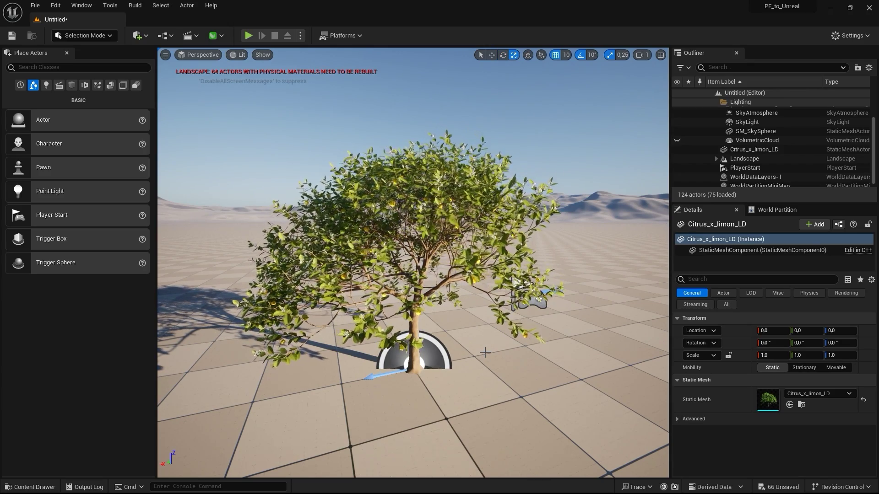